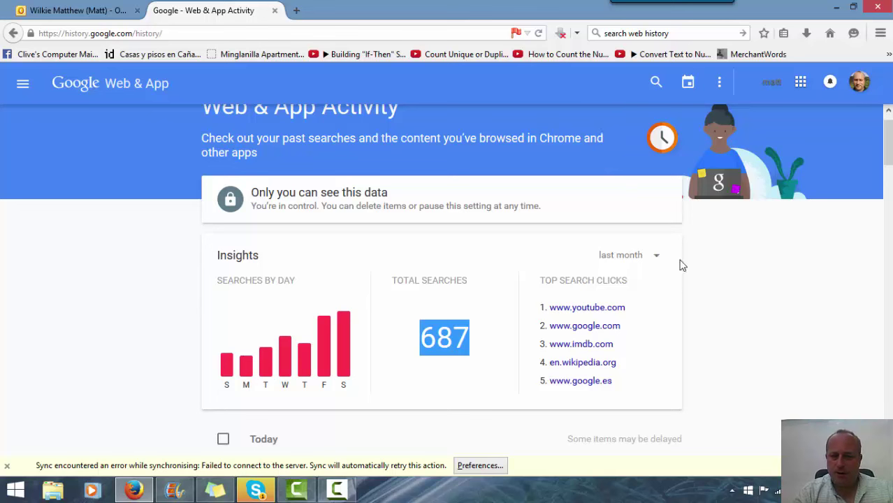
- Set the Insights period for the search statistics to all time
{"action": "left_click", "coordinate": [651, 254]}
{"action": "left_click", "coordinate": [658, 258]}
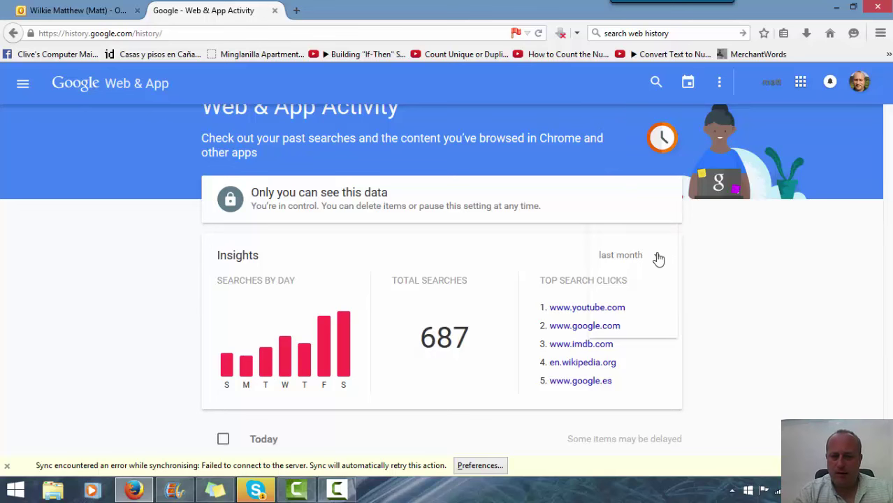
{"action": "left_click", "coordinate": [624, 322]}
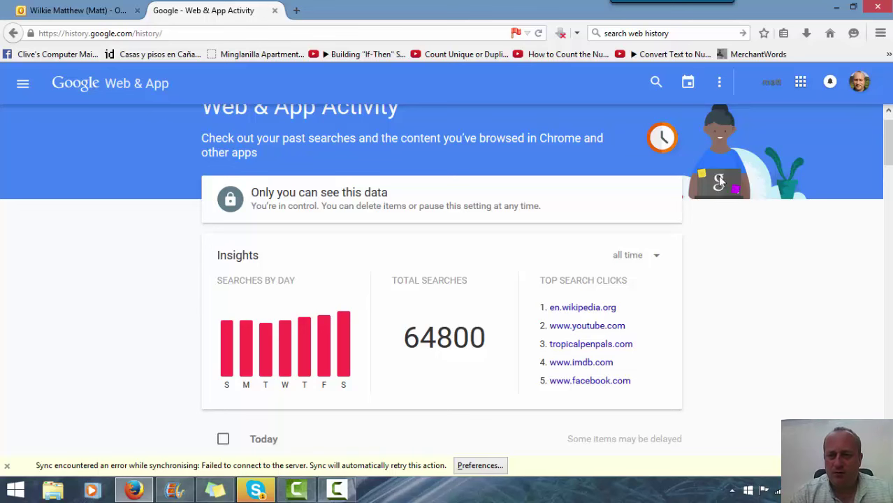
- Open the Web & App Activity settings and show more settings in the account history
{"action": "left_click", "coordinate": [721, 85]}
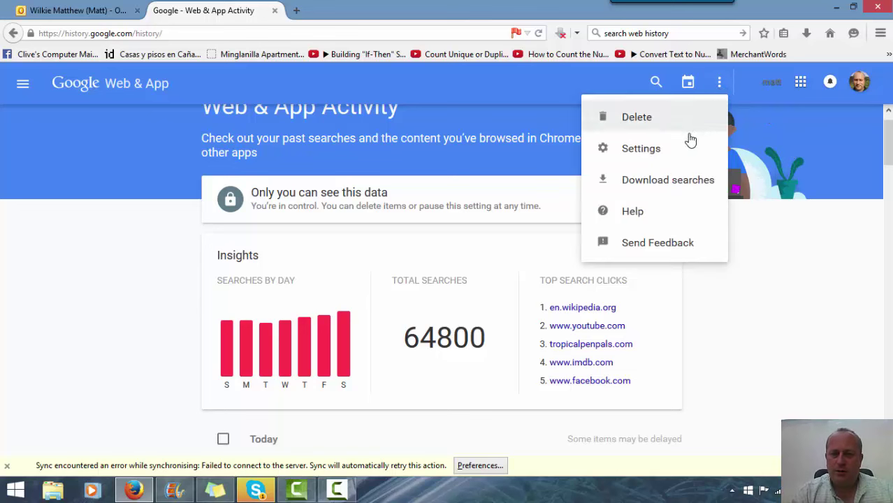
{"action": "left_click", "coordinate": [681, 160]}
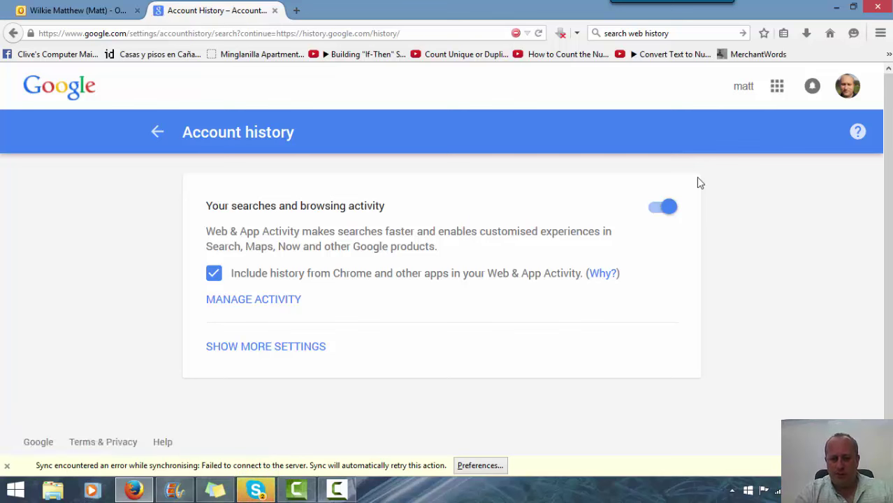
{"action": "key", "text": "Tab"}
{"action": "key", "text": "Return"}
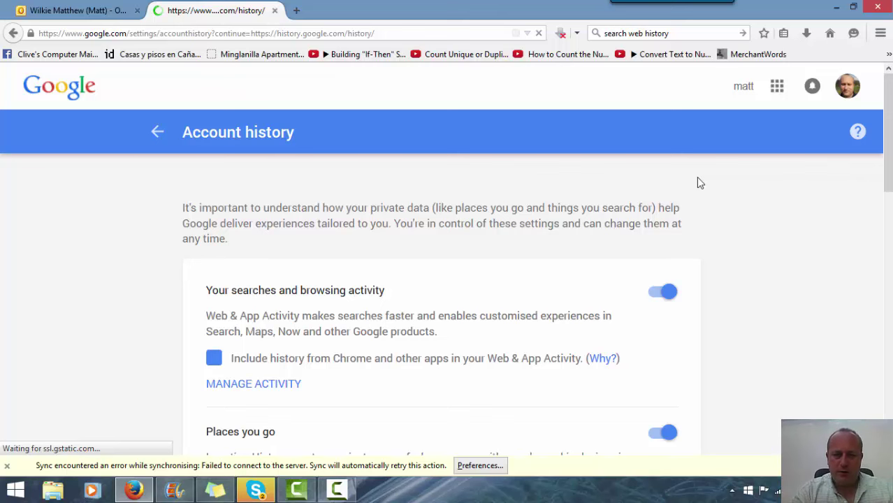
- Examine the account history controls for browsing, places, devices, voice searches and YouTube, including the related settings
{"action": "scroll", "coordinate": [699, 182], "scroll_direction": "down", "scroll_amount": 2}
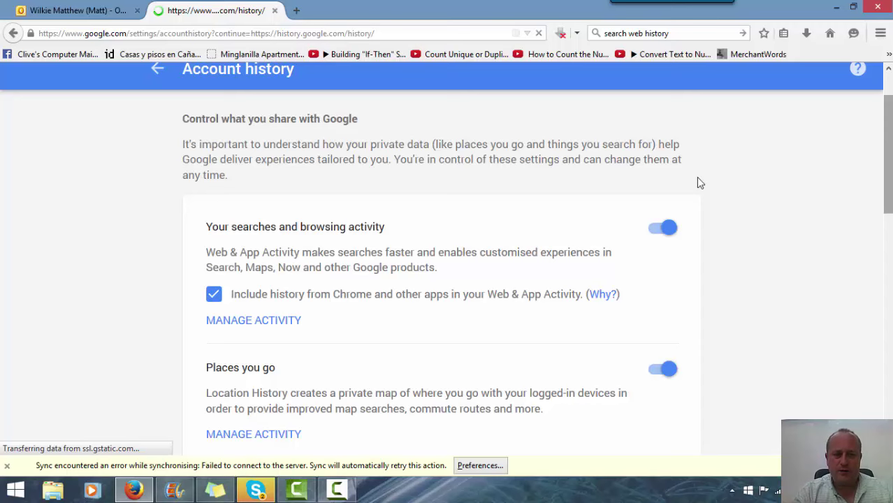
{"action": "scroll", "coordinate": [698, 178], "scroll_direction": "down", "scroll_amount": 1}
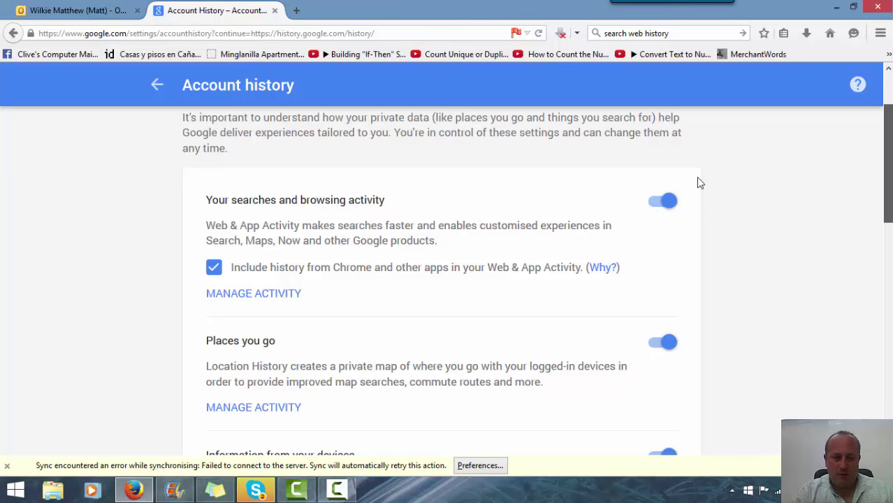
{"action": "scroll", "coordinate": [699, 183], "scroll_direction": "down", "scroll_amount": 2}
{"action": "scroll", "coordinate": [699, 183], "scroll_direction": "down", "scroll_amount": 5}
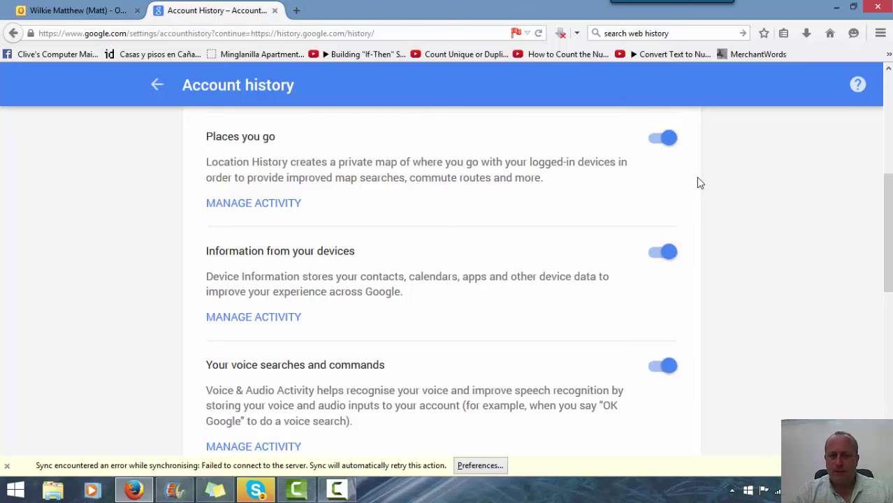
{"action": "scroll", "coordinate": [697, 178], "scroll_direction": "down", "scroll_amount": 3}
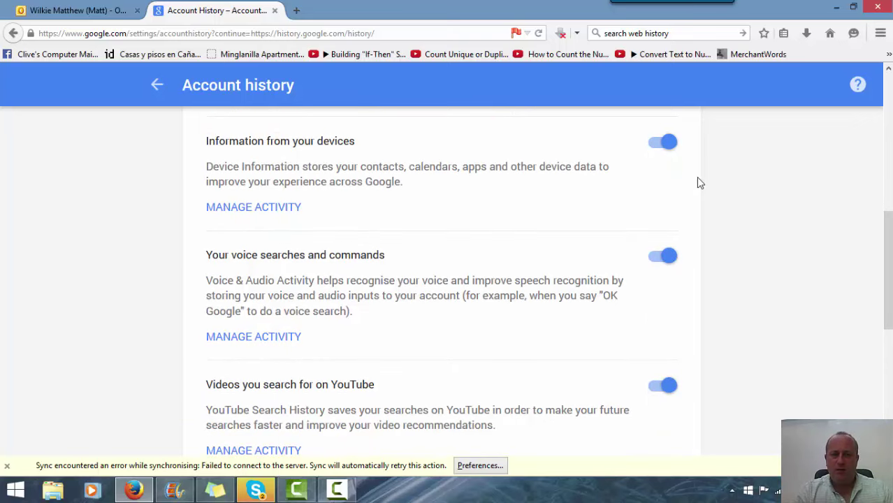
{"action": "mouse_move", "coordinate": [336, 166]}
{"action": "left_mouse_down"}
{"action": "mouse_move", "coordinate": [534, 166]}
{"action": "mouse_move", "coordinate": [403, 182]}
{"action": "left_mouse_up"}
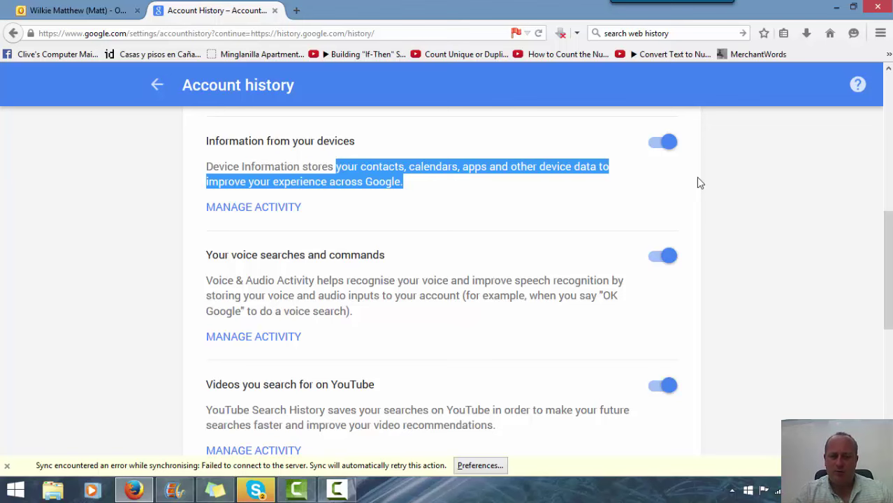
{"action": "scroll", "coordinate": [698, 179], "scroll_direction": "down", "scroll_amount": 3}
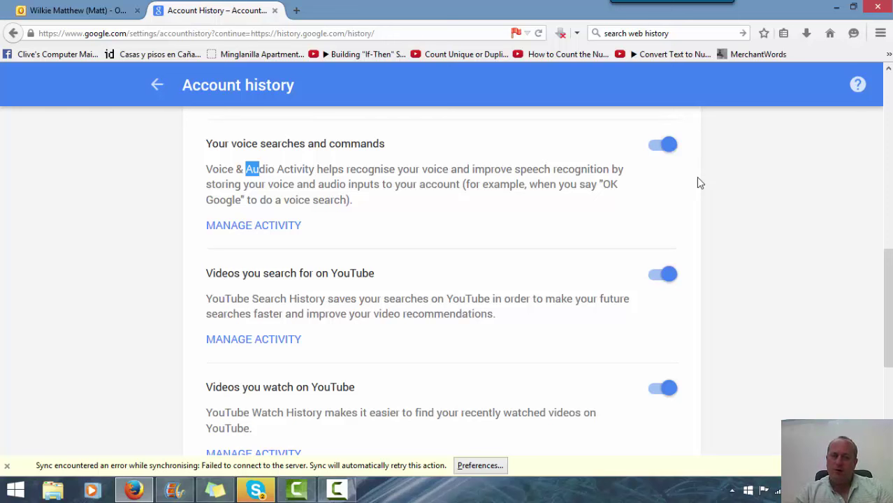
{"action": "left_click_drag", "start_coordinate": [338, 170], "coordinate": [533, 169]}
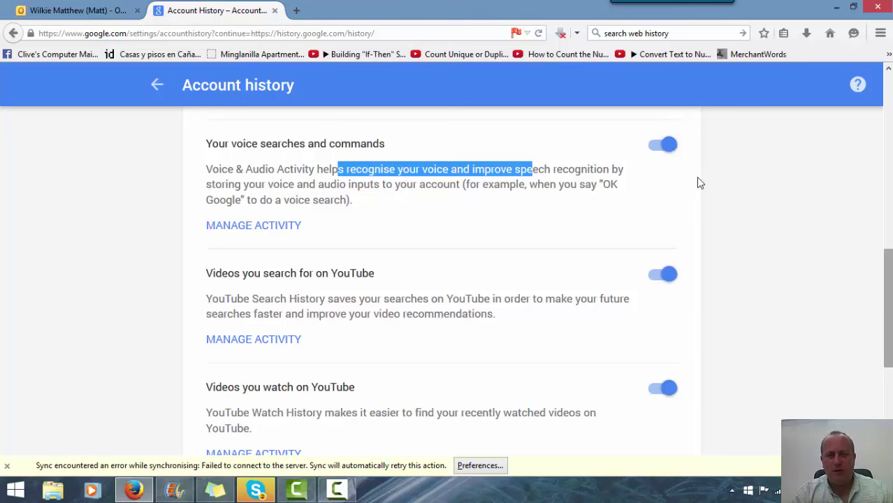
{"action": "scroll", "coordinate": [700, 183], "scroll_direction": "down", "scroll_amount": 2}
{"action": "scroll", "coordinate": [700, 183], "scroll_direction": "down", "scroll_amount": 3}
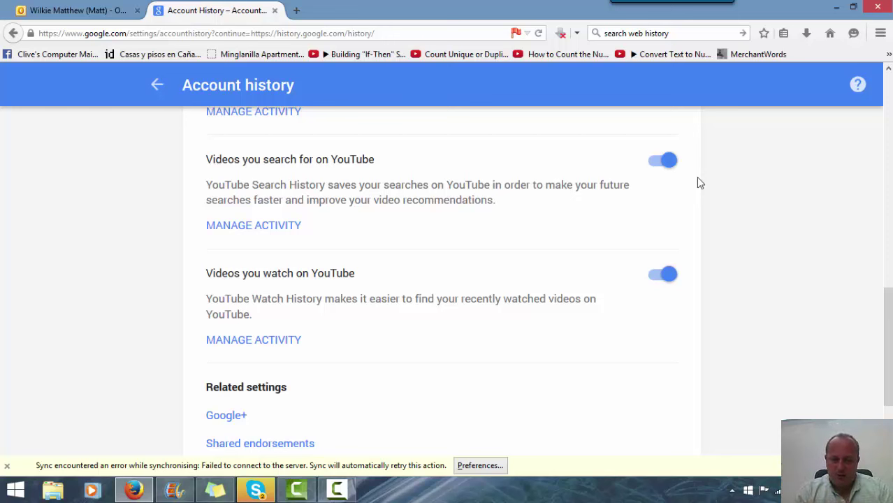
{"action": "scroll", "coordinate": [701, 183], "scroll_direction": "down", "scroll_amount": 3}
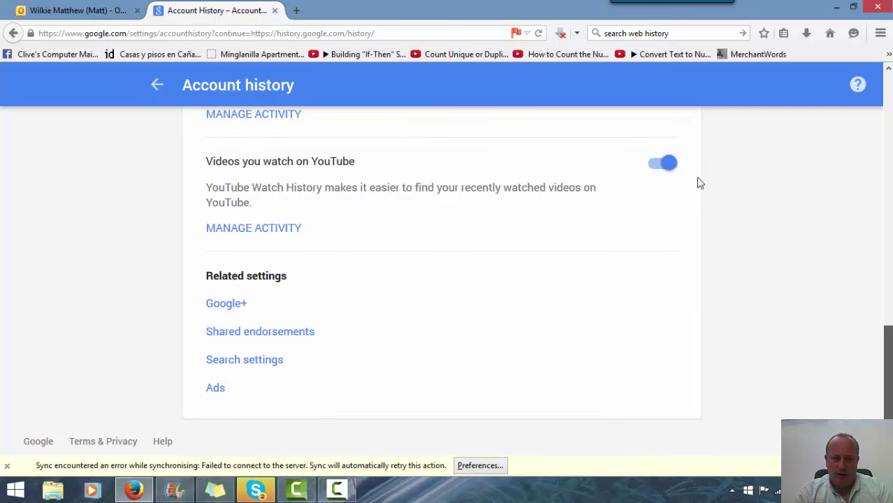
- Switch off searches and browsing activity to bring up the Pause Web & App Activity notice, and read through it
{"action": "scroll", "coordinate": [700, 183], "scroll_direction": "up", "scroll_amount": 9}
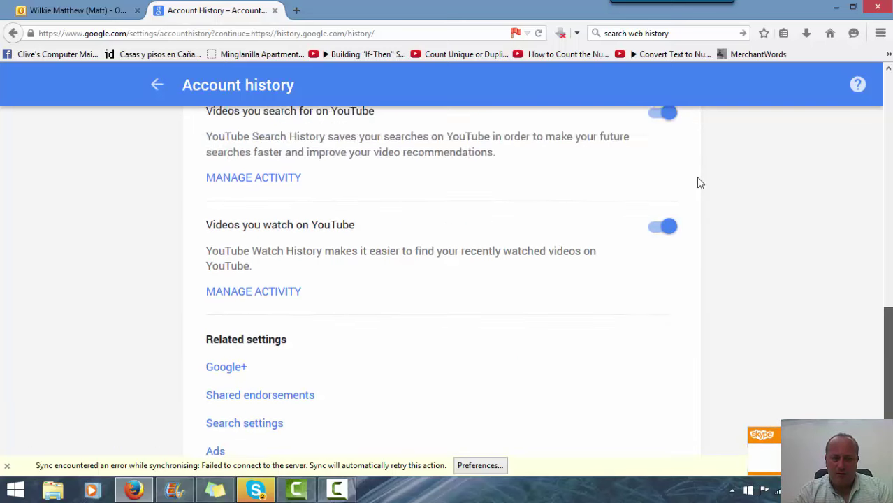
{"action": "scroll", "coordinate": [700, 183], "scroll_direction": "up", "scroll_amount": 2}
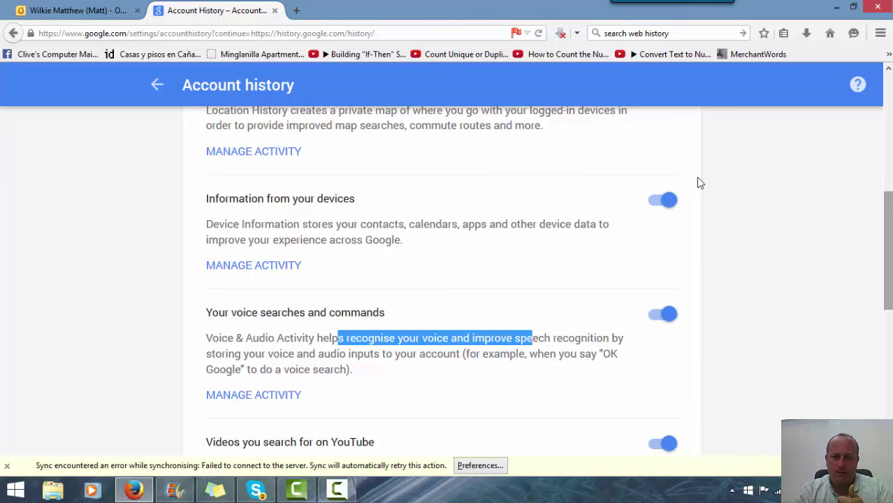
{"action": "scroll", "coordinate": [700, 183], "scroll_direction": "up", "scroll_amount": 4}
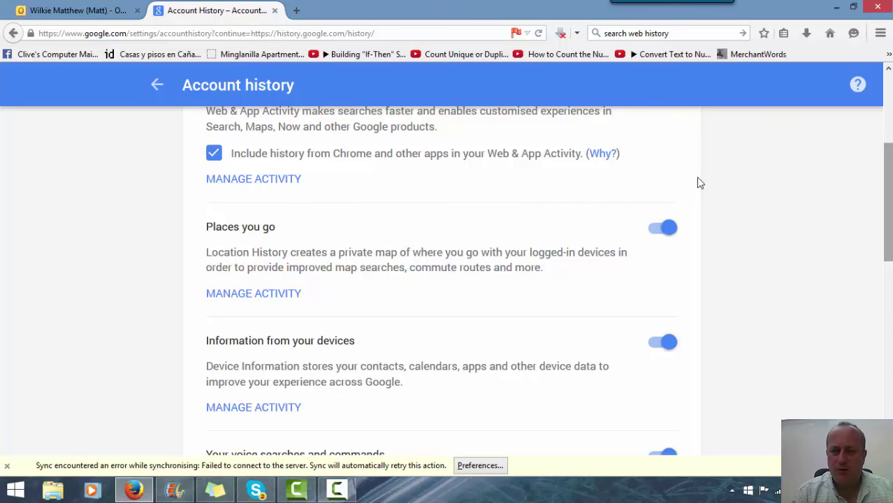
{"action": "scroll", "coordinate": [699, 183], "scroll_direction": "up", "scroll_amount": 5}
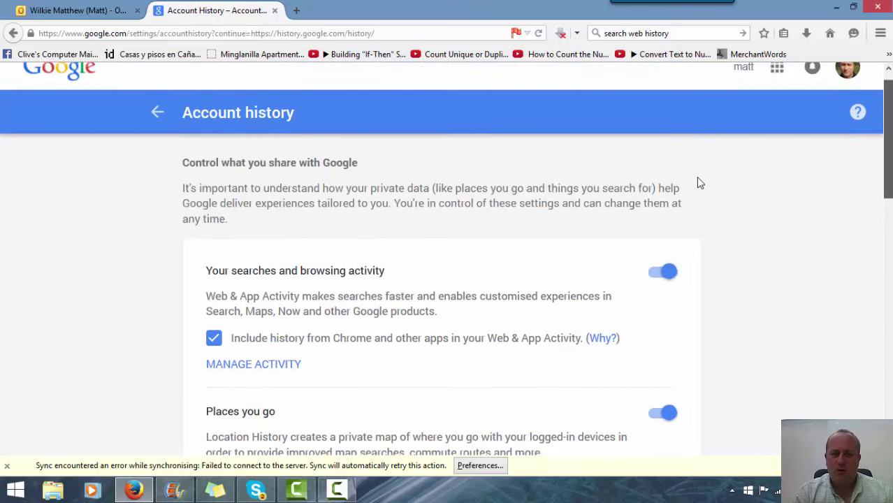
{"action": "scroll", "coordinate": [699, 183], "scroll_direction": "down", "scroll_amount": 3}
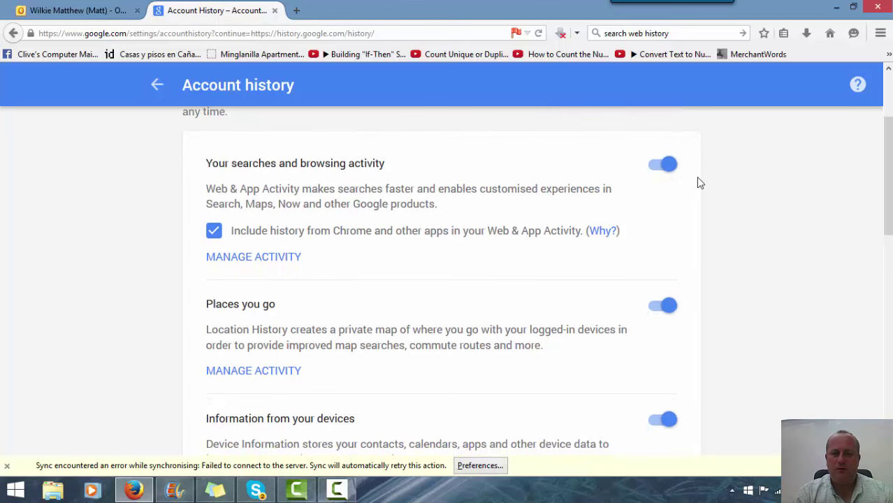
{"action": "left_click", "coordinate": [662, 165]}
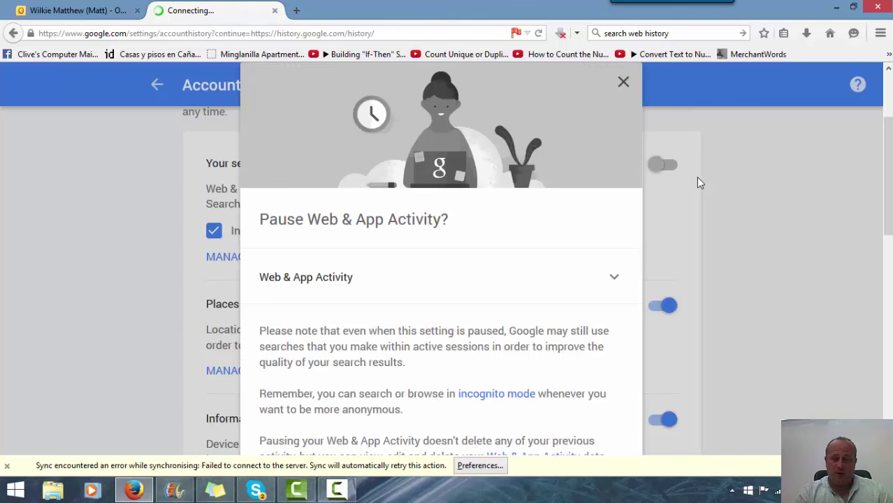
{"action": "scroll", "coordinate": [700, 183], "scroll_direction": "down", "scroll_amount": 2}
{"action": "scroll", "coordinate": [700, 183], "scroll_direction": "down", "scroll_amount": 2}
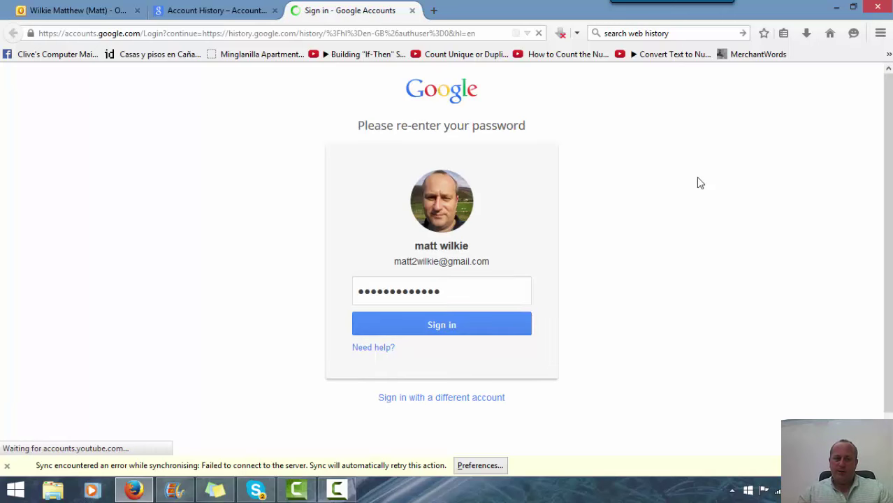
- Sign in again with the account password and look through today's searches in Web & App Activity
{"action": "key", "text": "Return"}
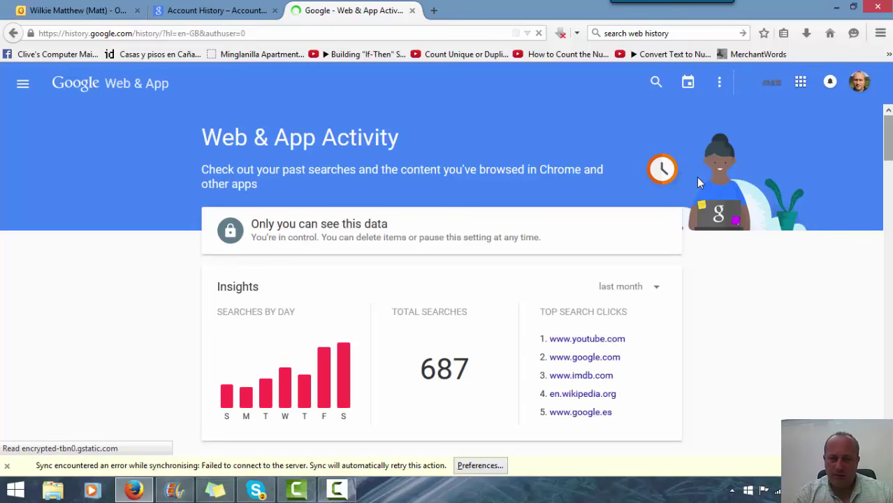
{"action": "scroll", "coordinate": [699, 183], "scroll_direction": "down", "scroll_amount": 3}
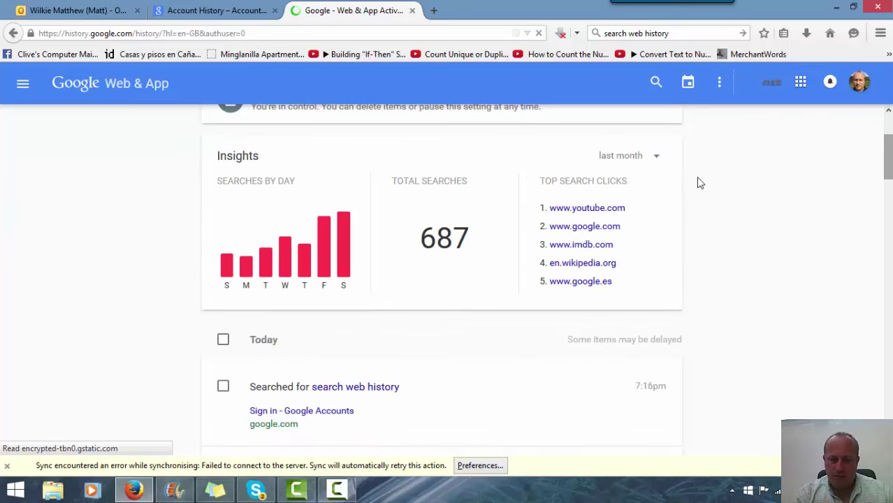
{"action": "scroll", "coordinate": [700, 183], "scroll_direction": "down", "scroll_amount": 5}
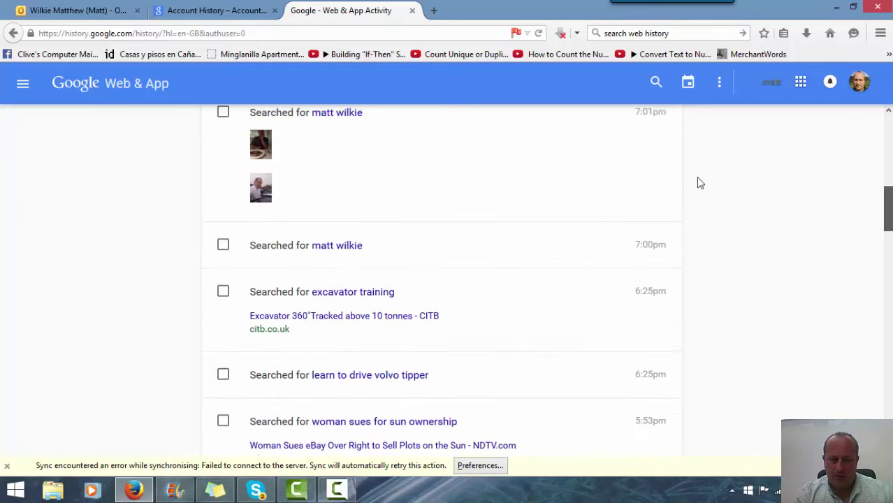
{"action": "scroll", "coordinate": [700, 183], "scroll_direction": "down", "scroll_amount": 15}
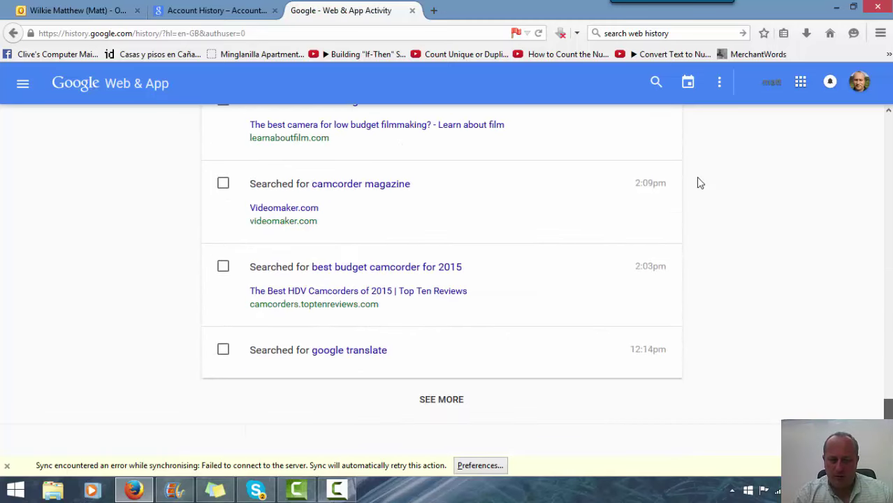
{"action": "scroll", "coordinate": [700, 183], "scroll_direction": "up", "scroll_amount": 10}
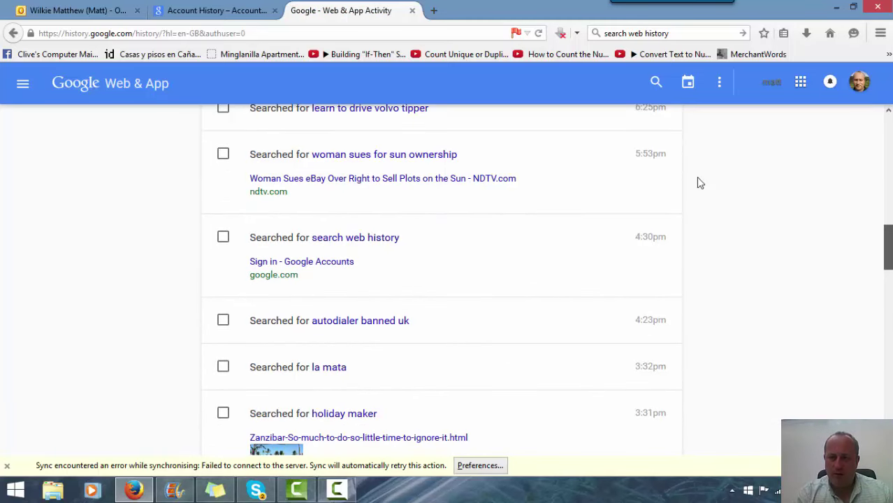
{"action": "scroll", "coordinate": [700, 184], "scroll_direction": "up", "scroll_amount": 10}
{"action": "scroll", "coordinate": [700, 183], "scroll_direction": "down", "scroll_amount": 2}
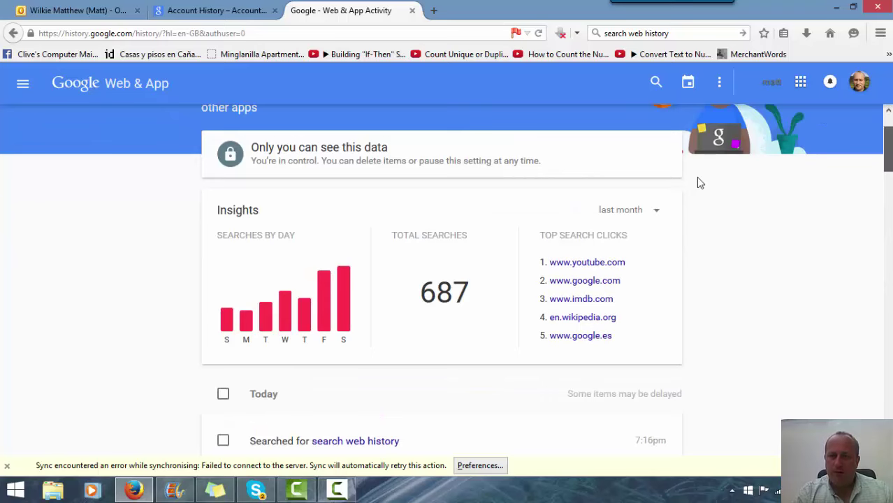
{"action": "scroll", "coordinate": [701, 183], "scroll_direction": "up", "scroll_amount": 2}
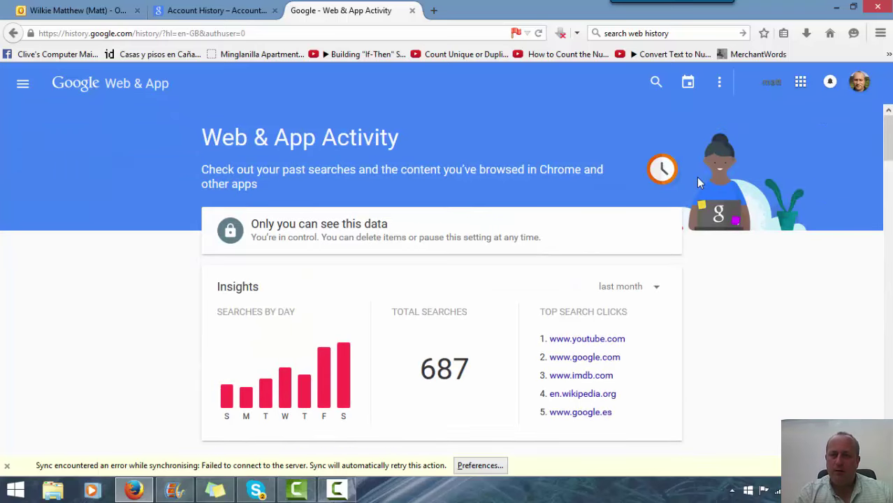
- Request deletion of Web & App Activity with the Advanced option and All time date range, and cancel at the confirmation
{"action": "key", "text": "Return"}
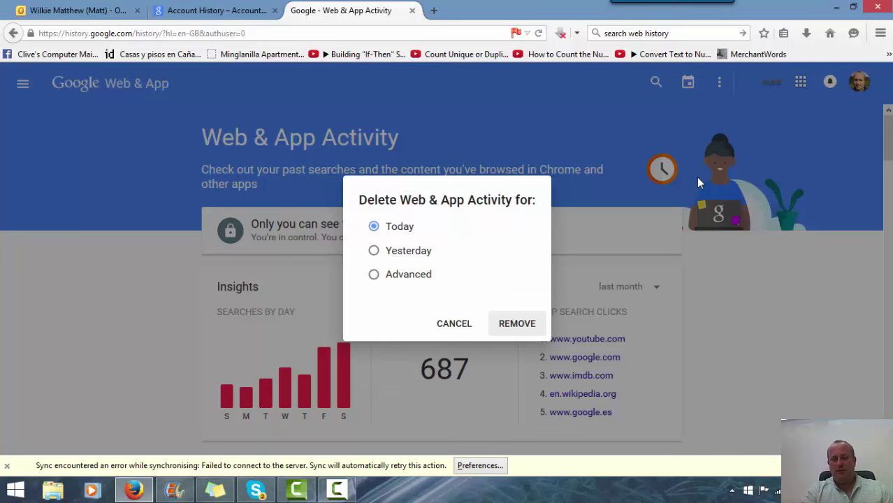
{"action": "key", "text": "Down"}
{"action": "key", "text": "Down"}
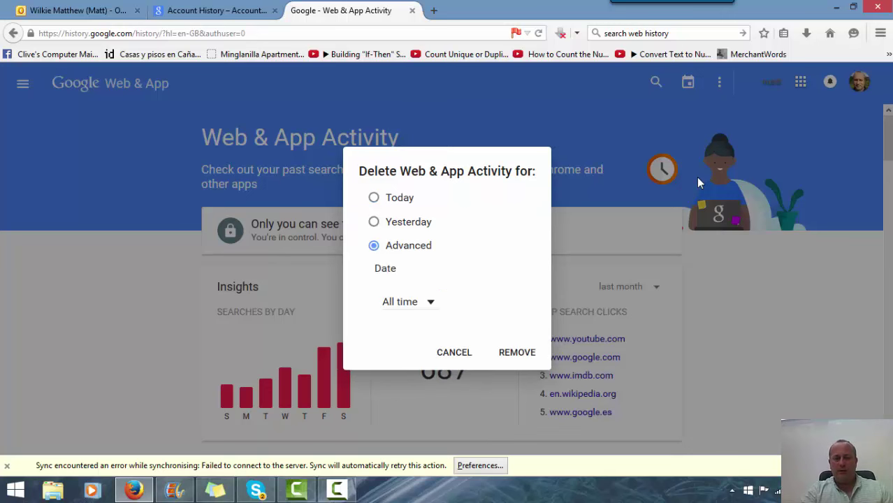
{"action": "key", "text": "Return"}
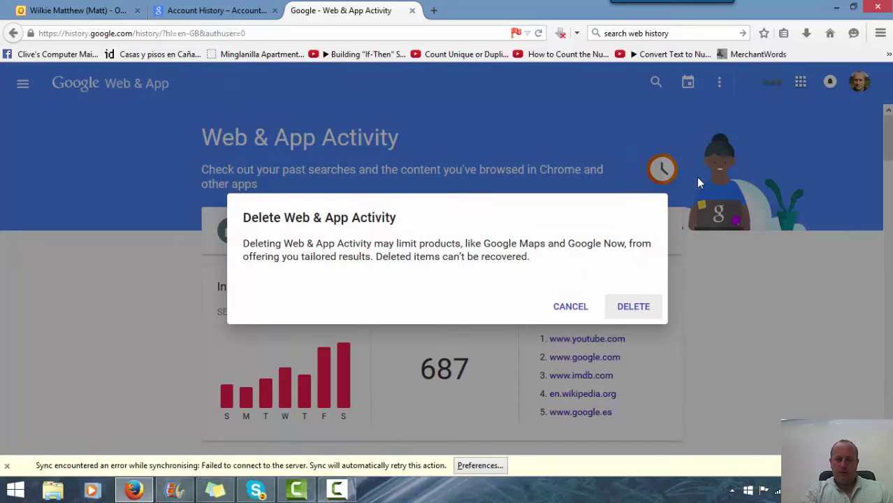
{"action": "key", "text": "Escape"}
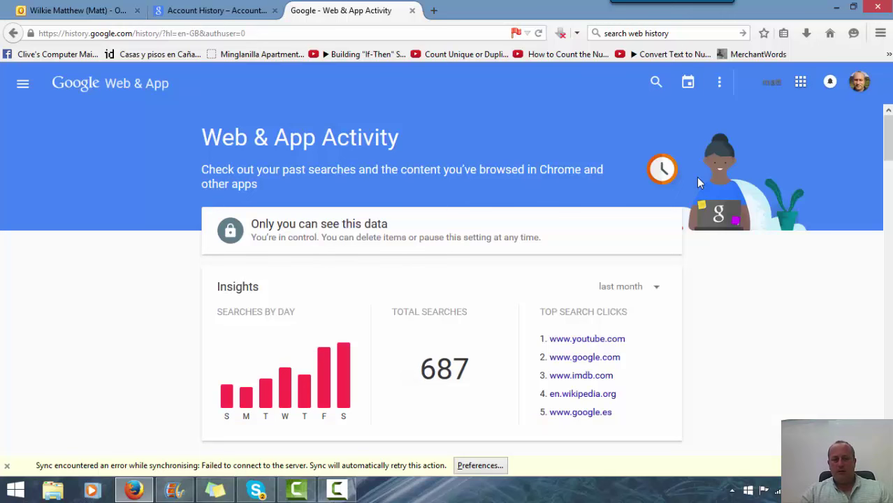